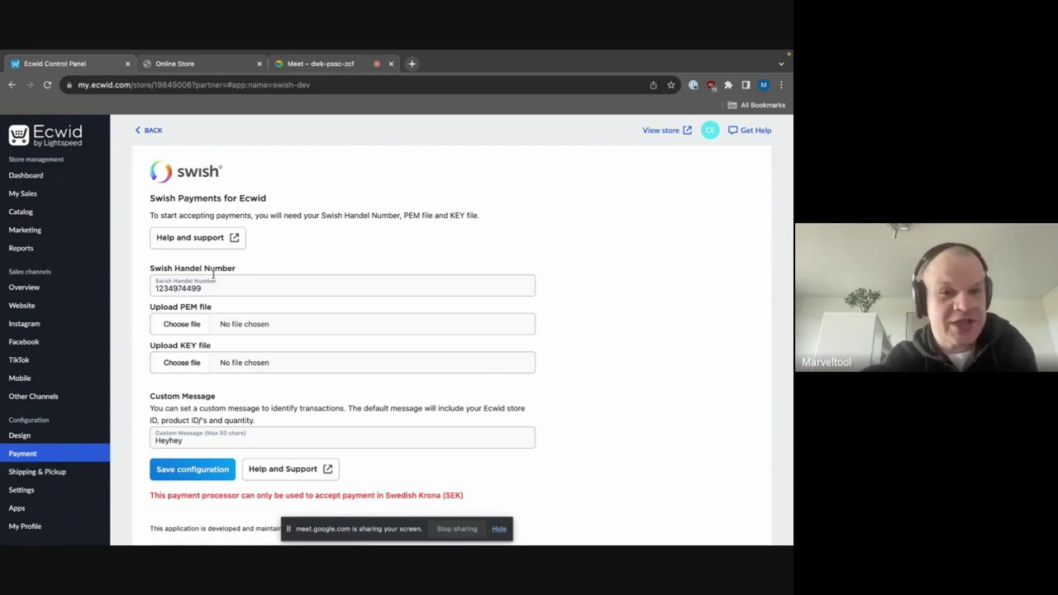
- Attach swish_certificate_202308151545.pem as the Swish PEM certificate file
double_click(185, 289)
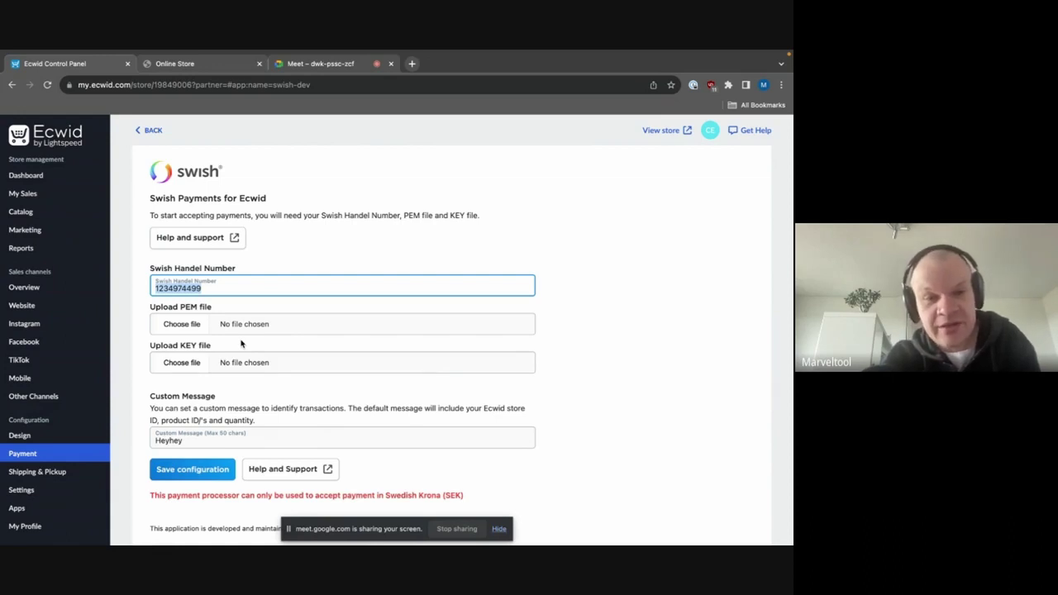
click(189, 441)
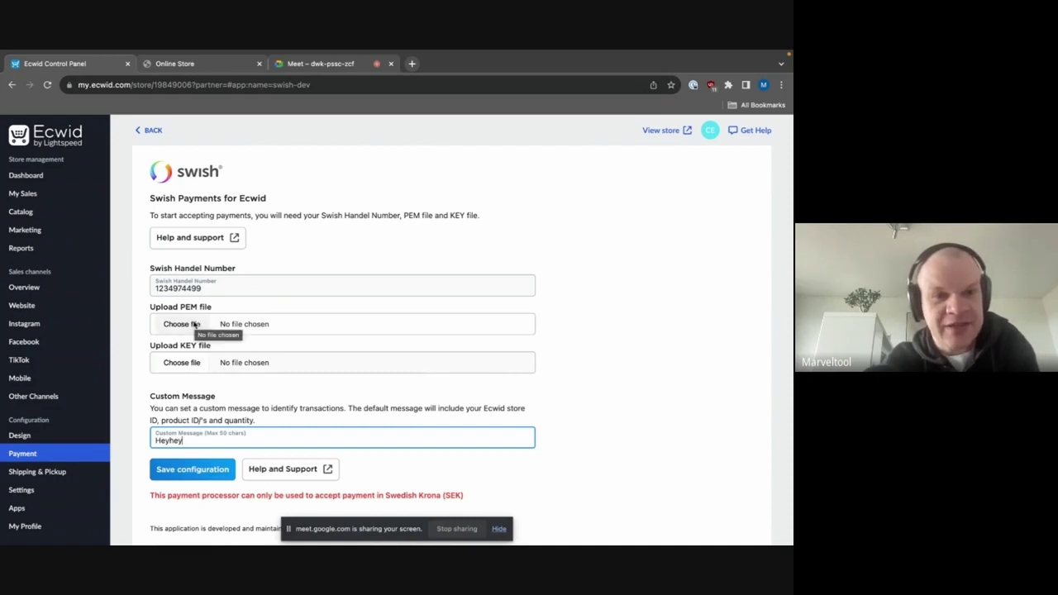
click(195, 324)
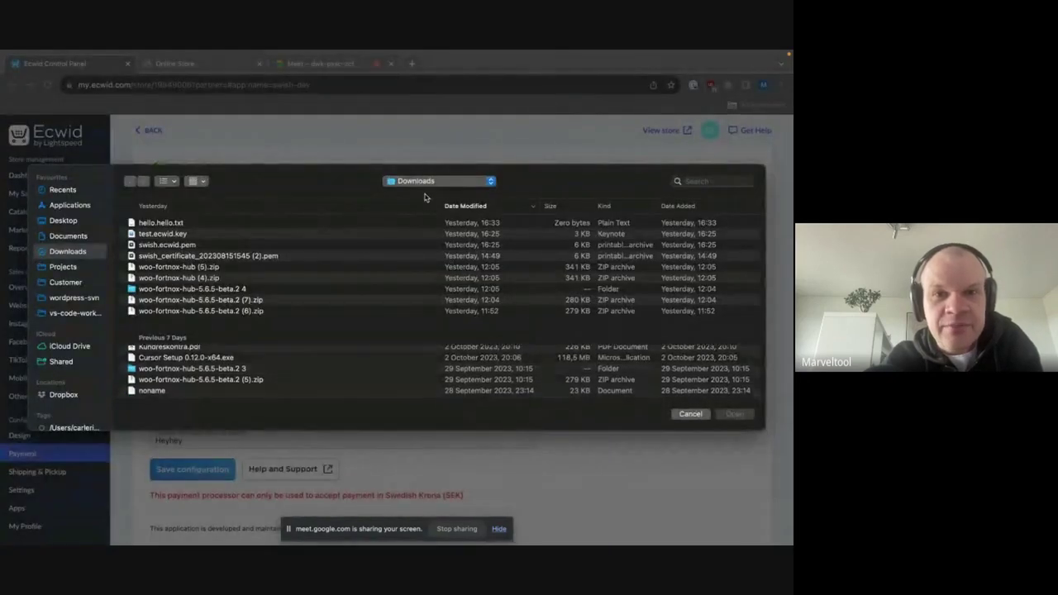
click(425, 180)
click(425, 261)
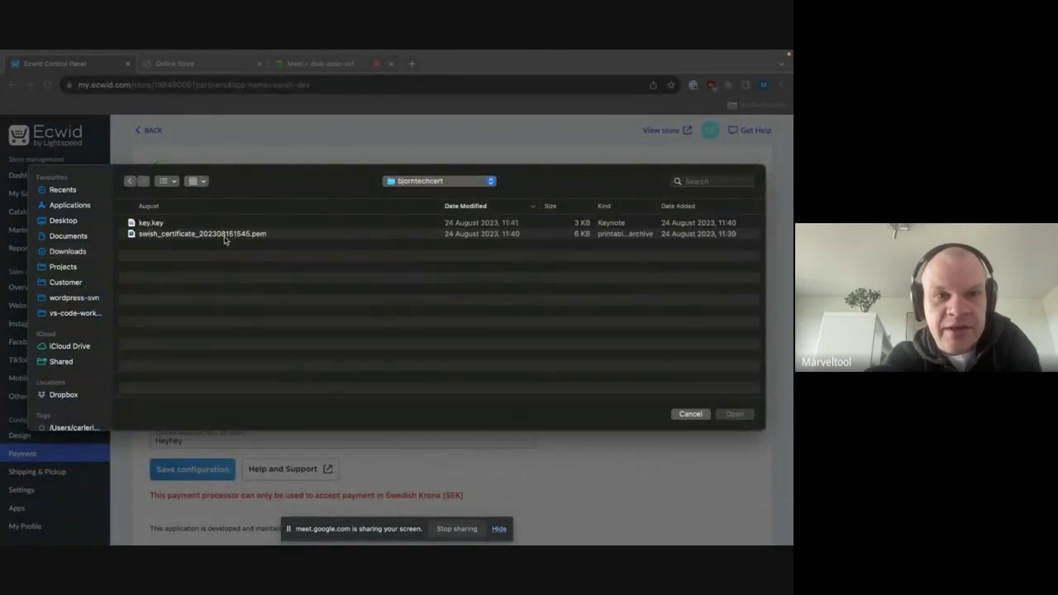
click(191, 235)
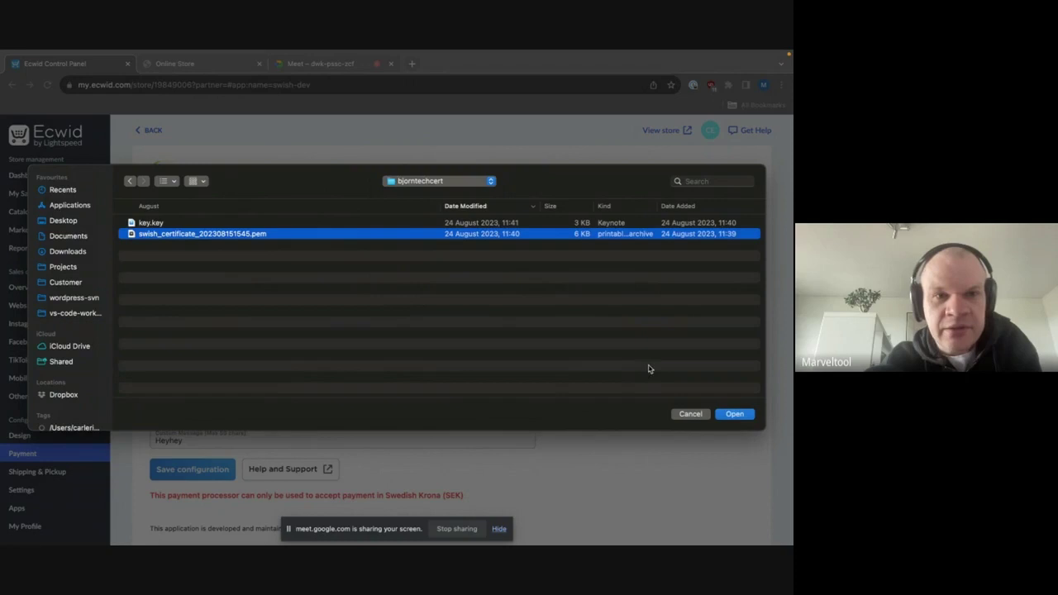
click(746, 416)
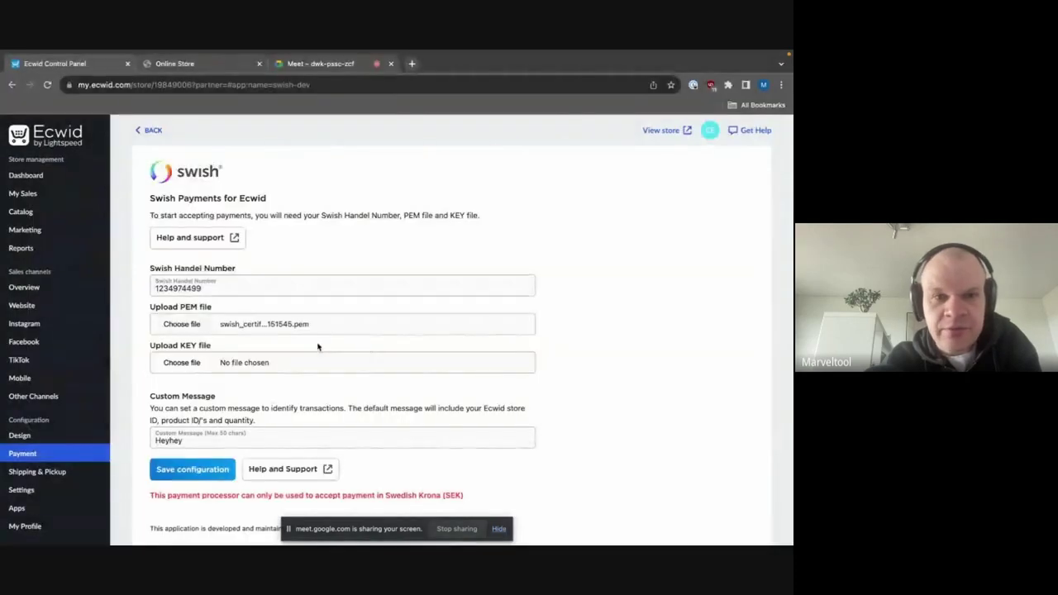
- Attach key.key as the Swish KEY file
click(180, 361)
click(179, 226)
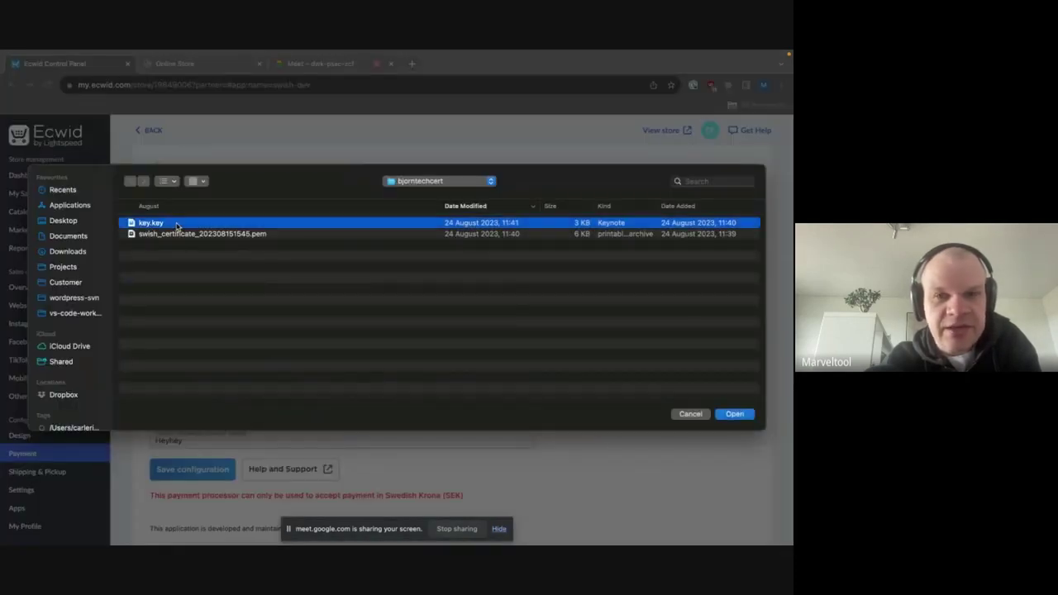
click(732, 418)
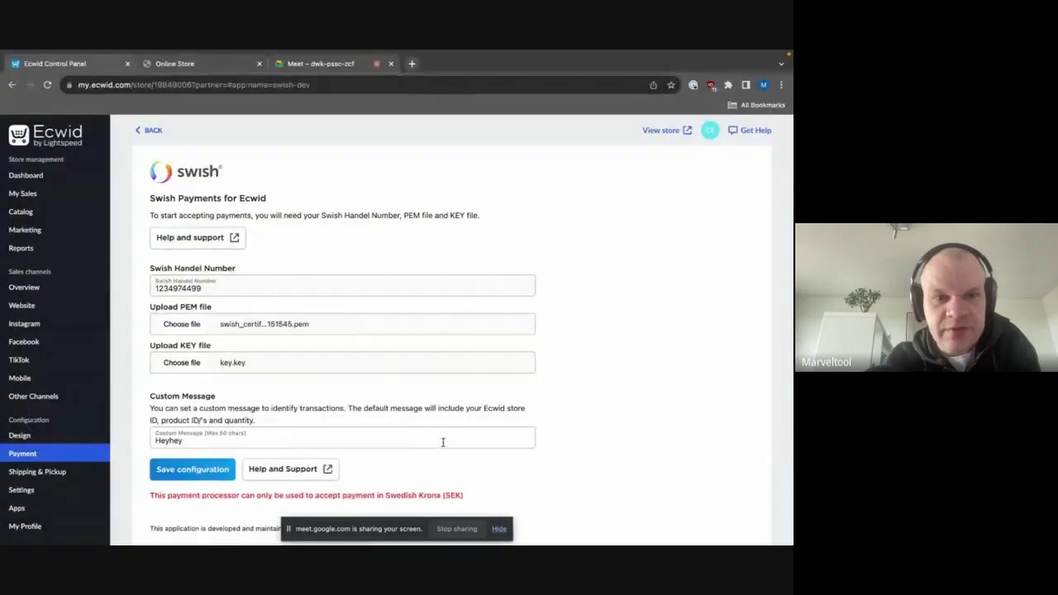
- Replace the custom message 'Heyhey' with 'HelloDemo' and save the Swish configuration
double_click(192, 443)
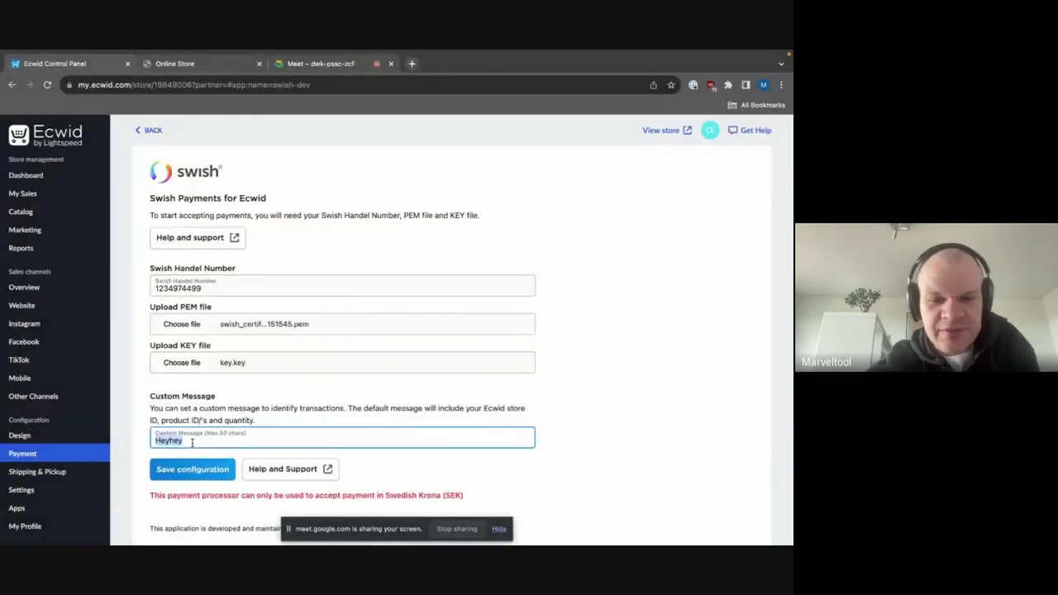
text(HelloDom)
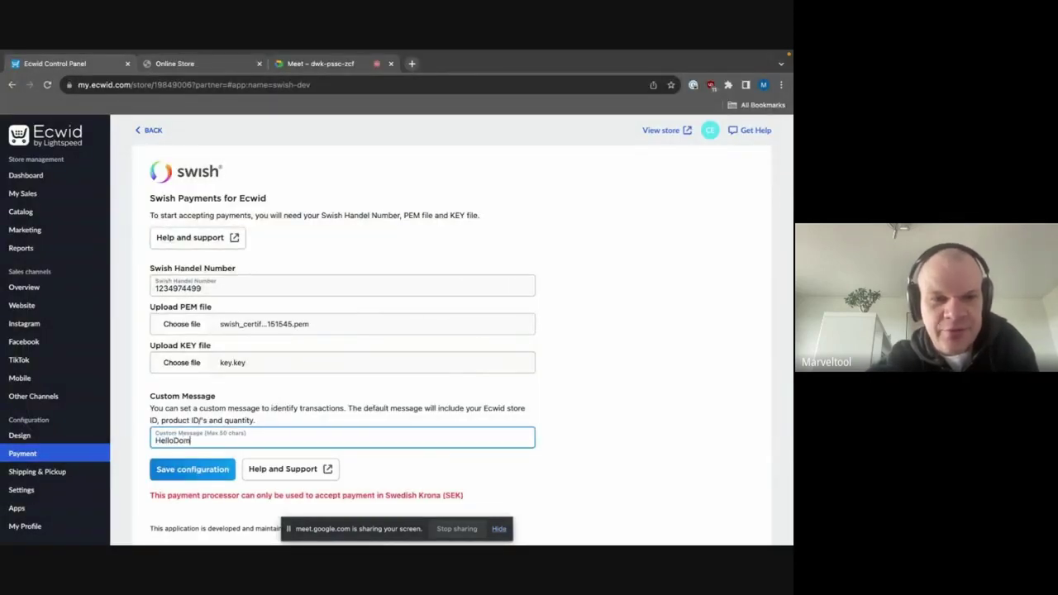
key(BackSpace)
key(BackSpace)
text(emo)
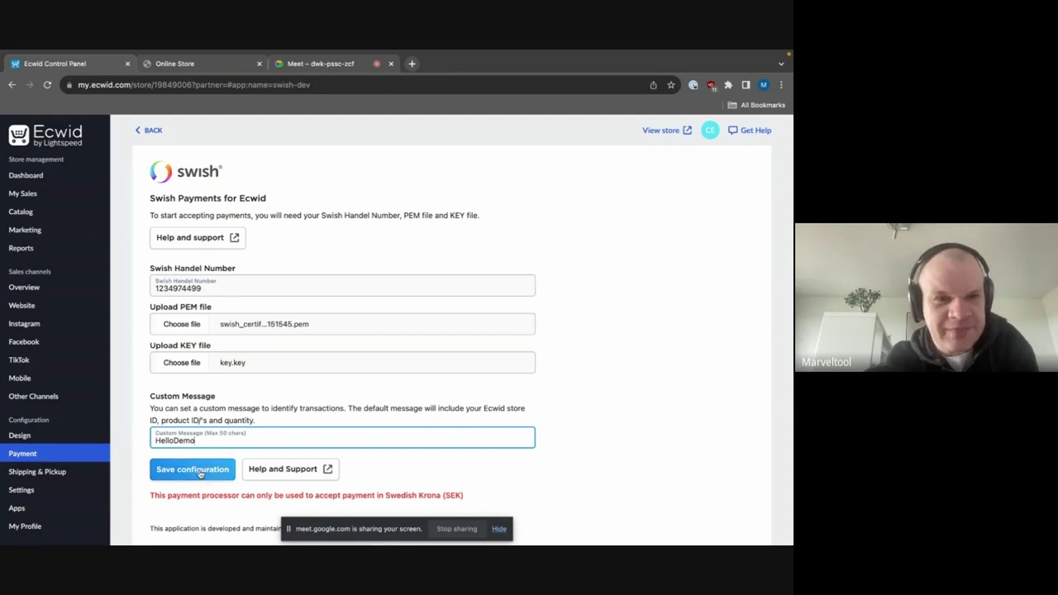
click(199, 472)
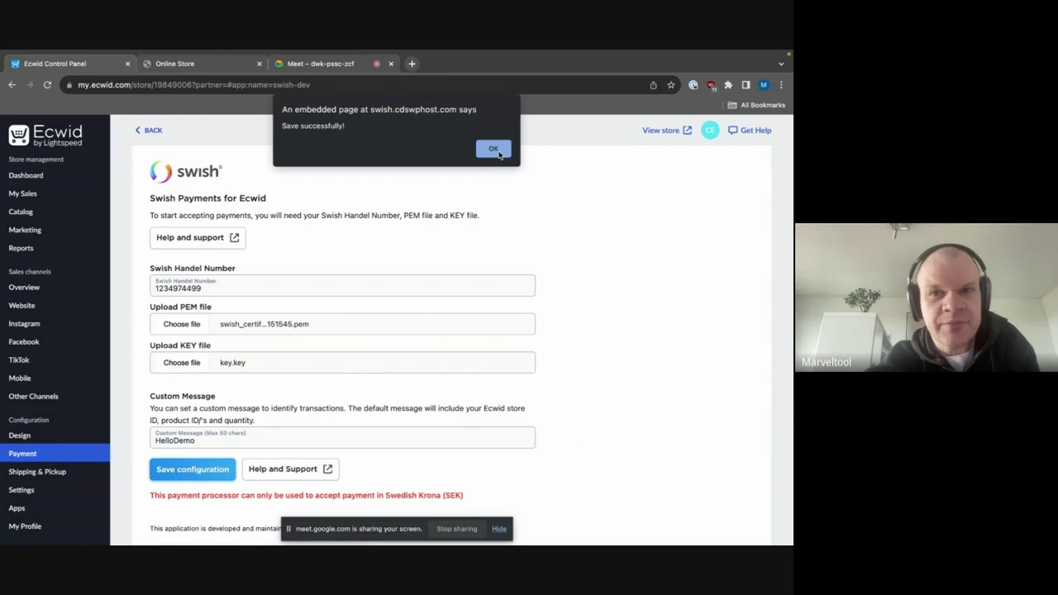
click(493, 149)
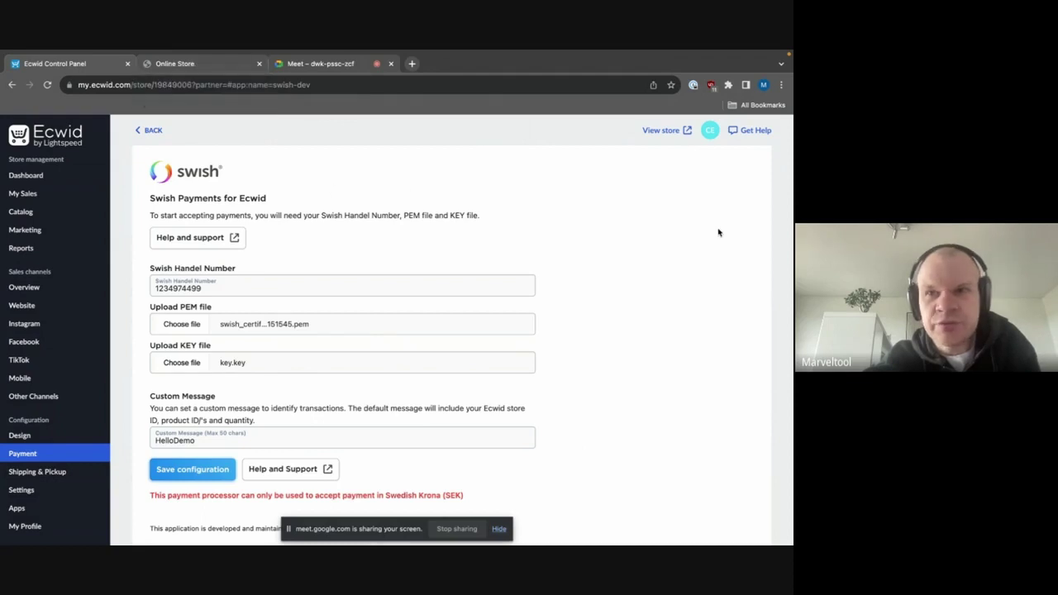
- In the storefront, add the Swish Test product (1.00kr) to the bag and open the cart
click(668, 134)
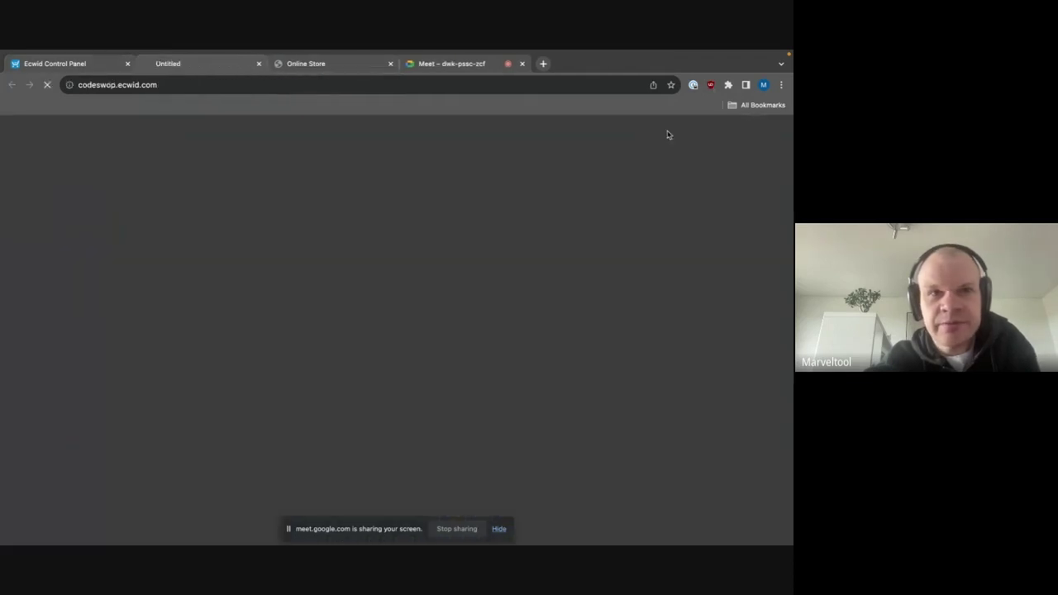
click(390, 63)
scroll(390, 261, down, 5)
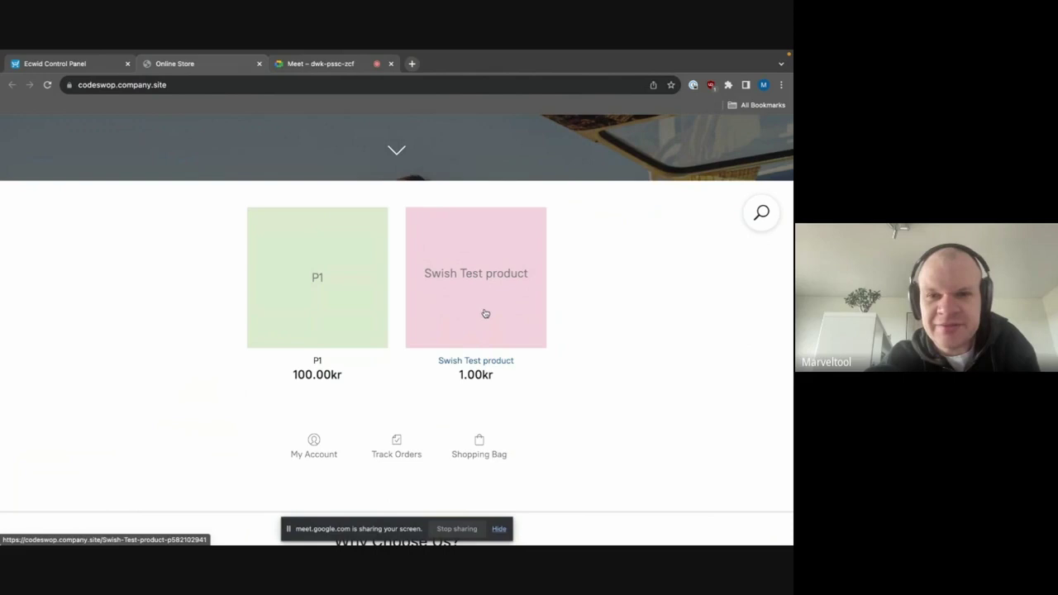
click(484, 312)
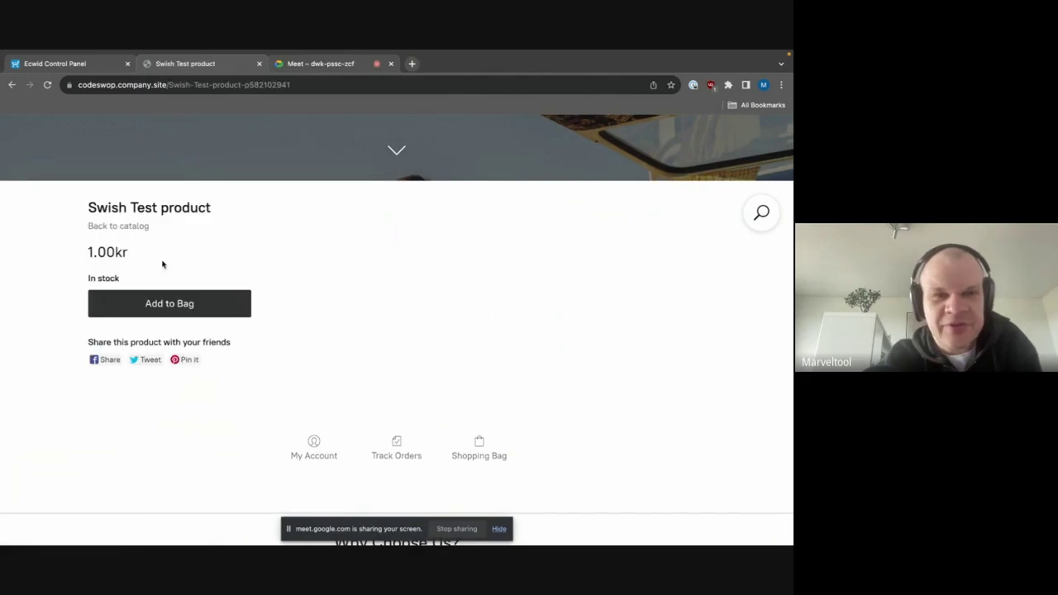
click(219, 306)
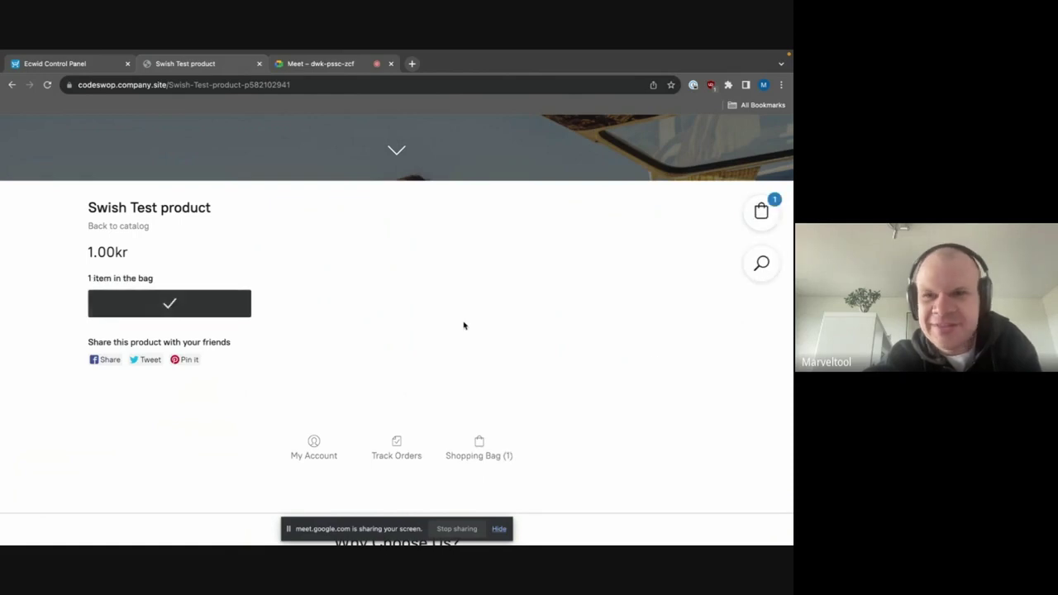
click(770, 214)
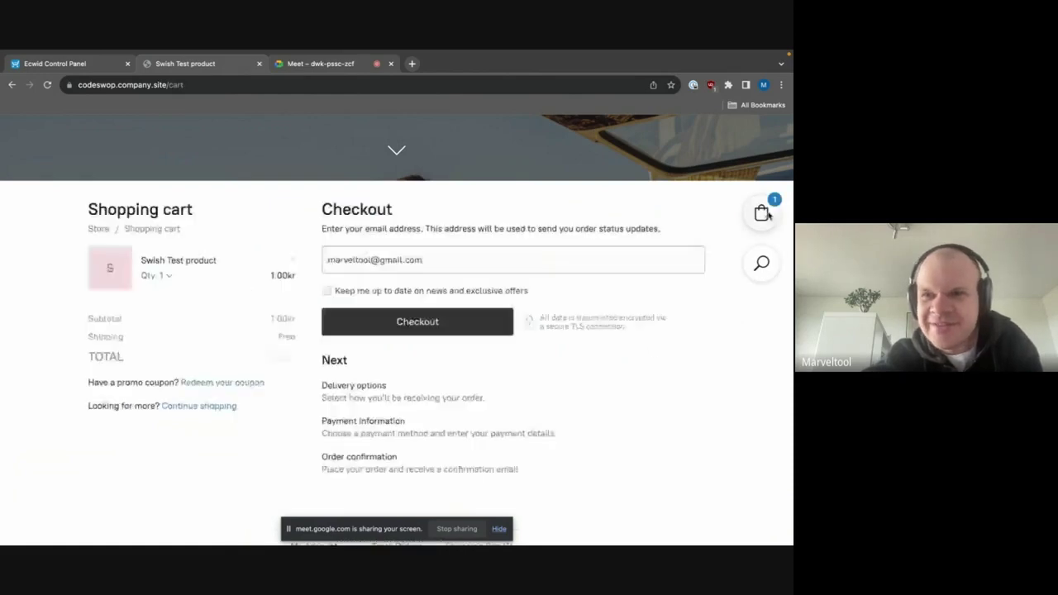
- Start checkout, confirm the delivery address and accept free shipping
click(437, 327)
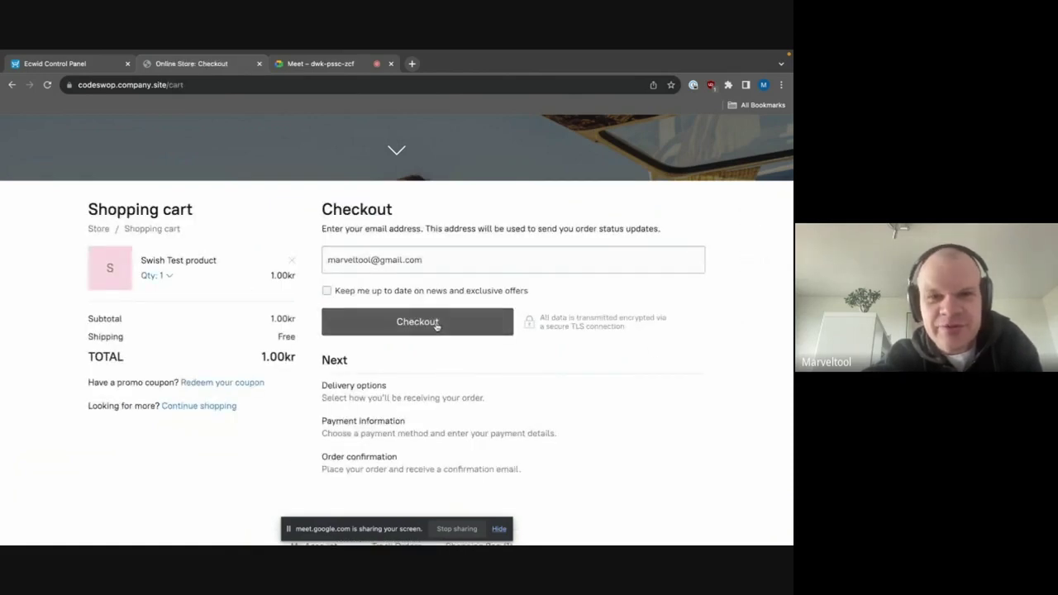
click(413, 415)
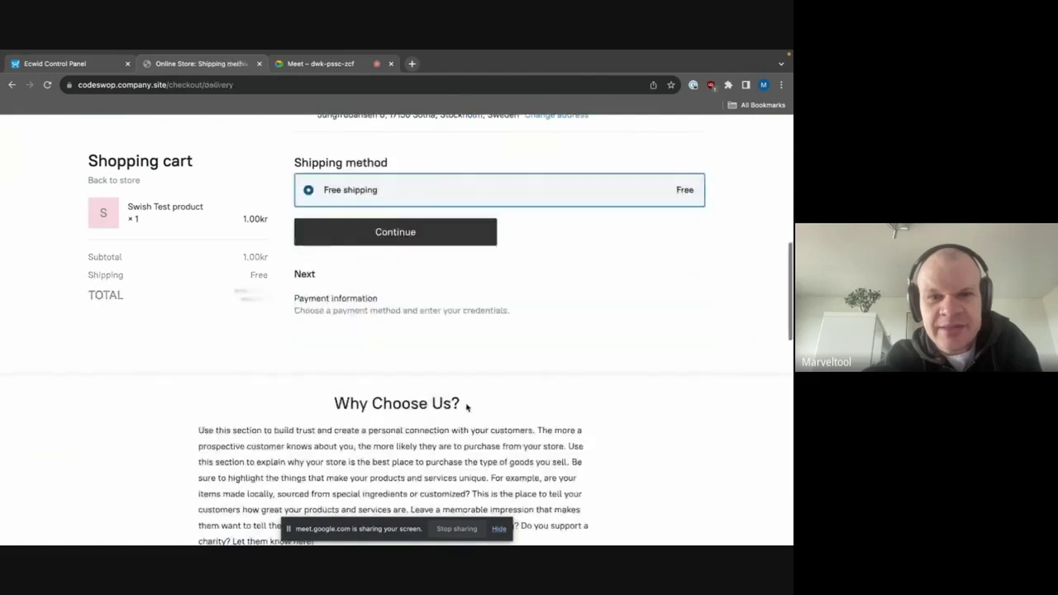
click(414, 232)
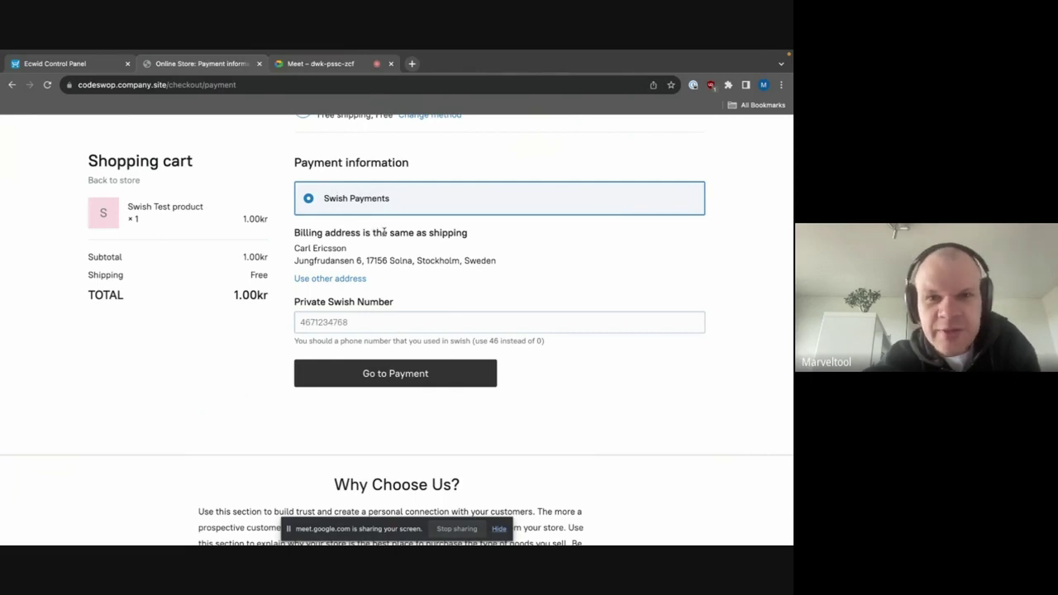
- Enter the customer's private Swish phone number for Swish Payments
click(370, 323)
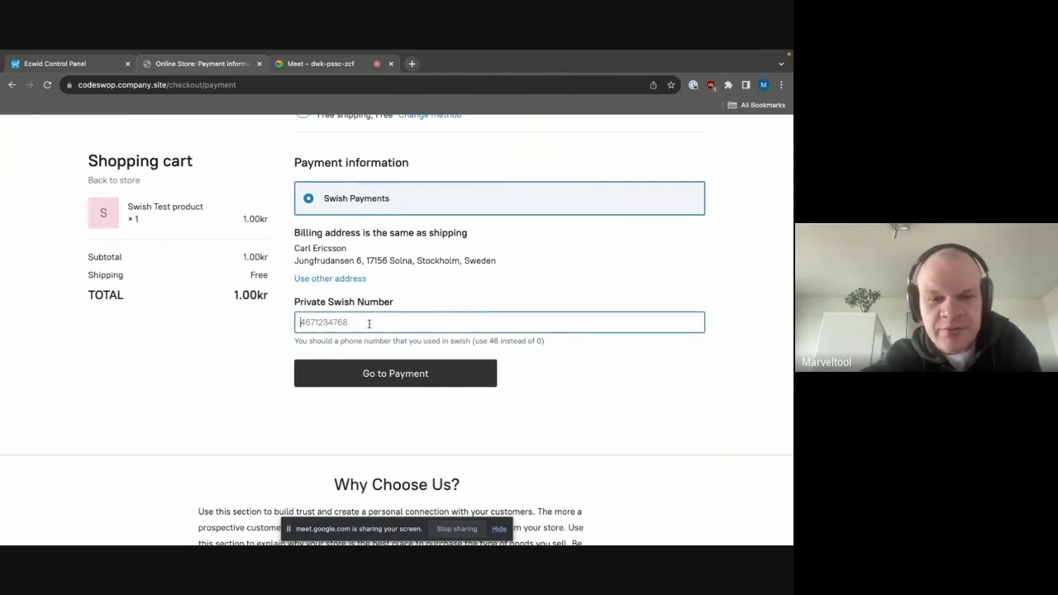
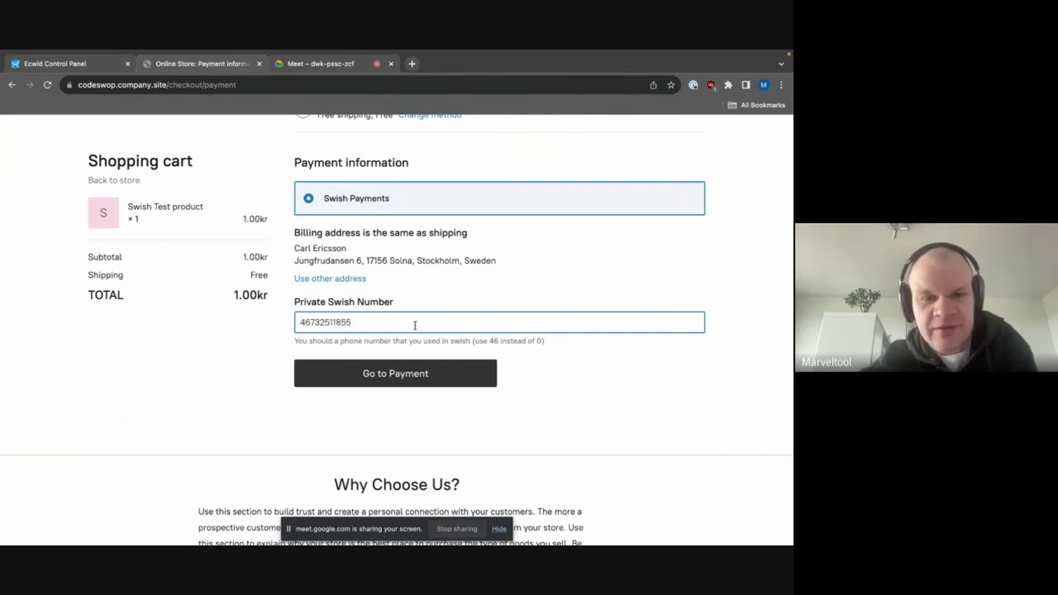
click(592, 385)
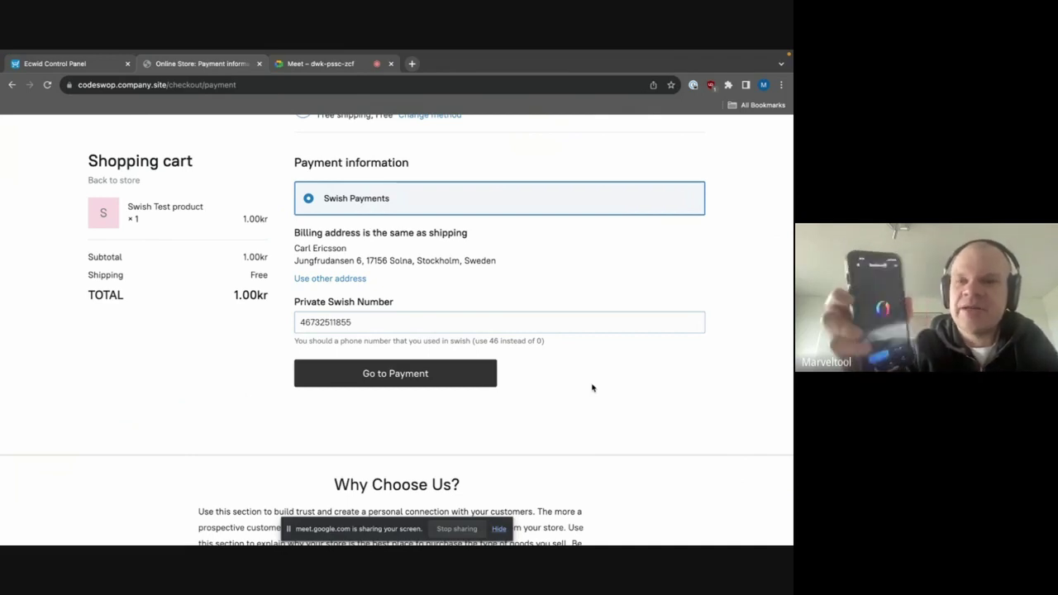
- Submit the order via Go to Payment and pay it through Swish
click(463, 375)
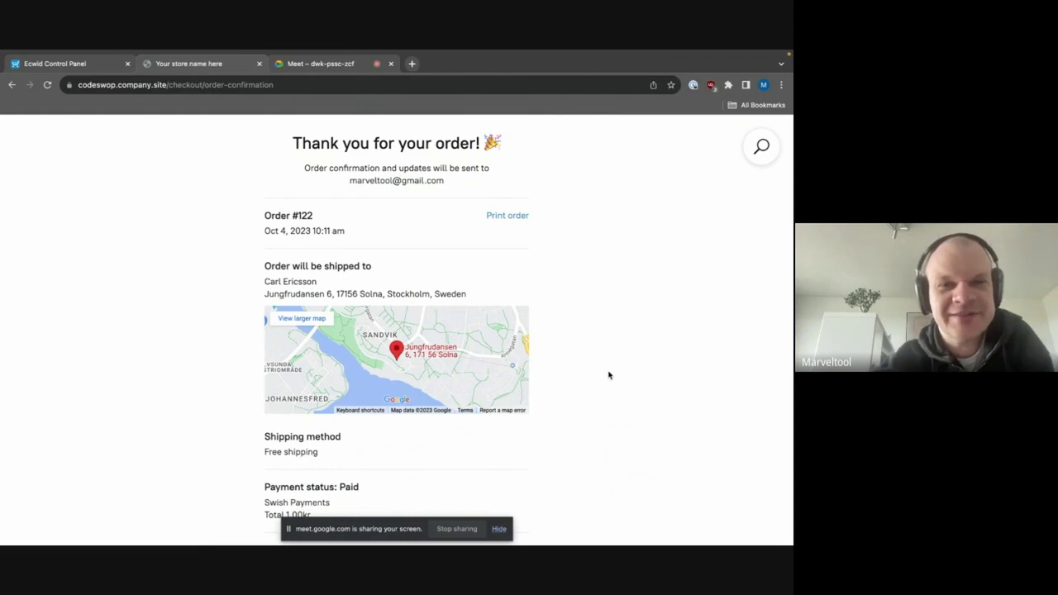
- In the admin panel's My Sales > Orders, open the newest Swish-paid order's details
click(54, 63)
mouse_move(47, 195)
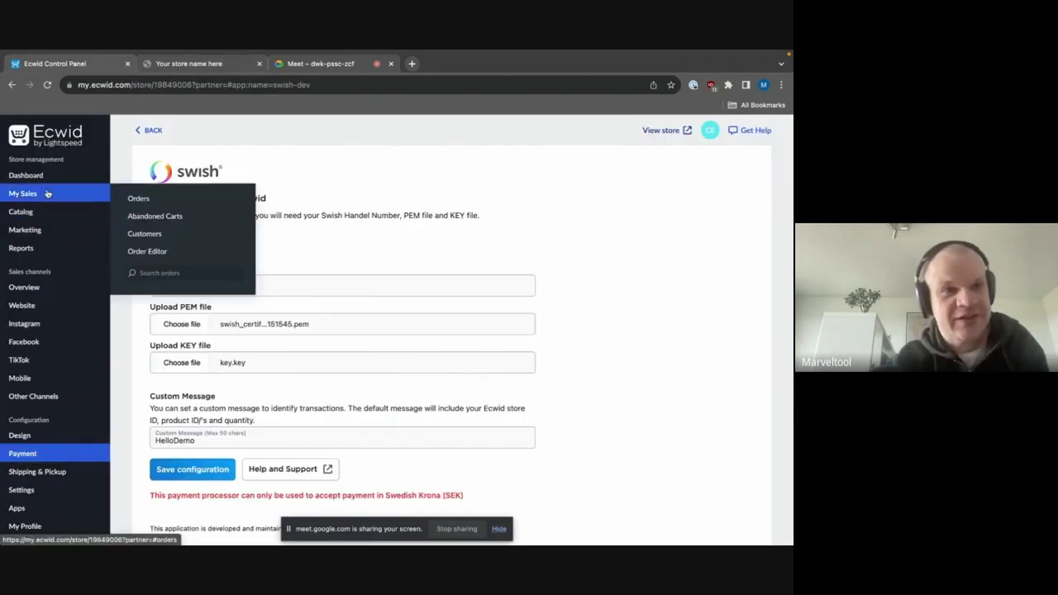
click(139, 199)
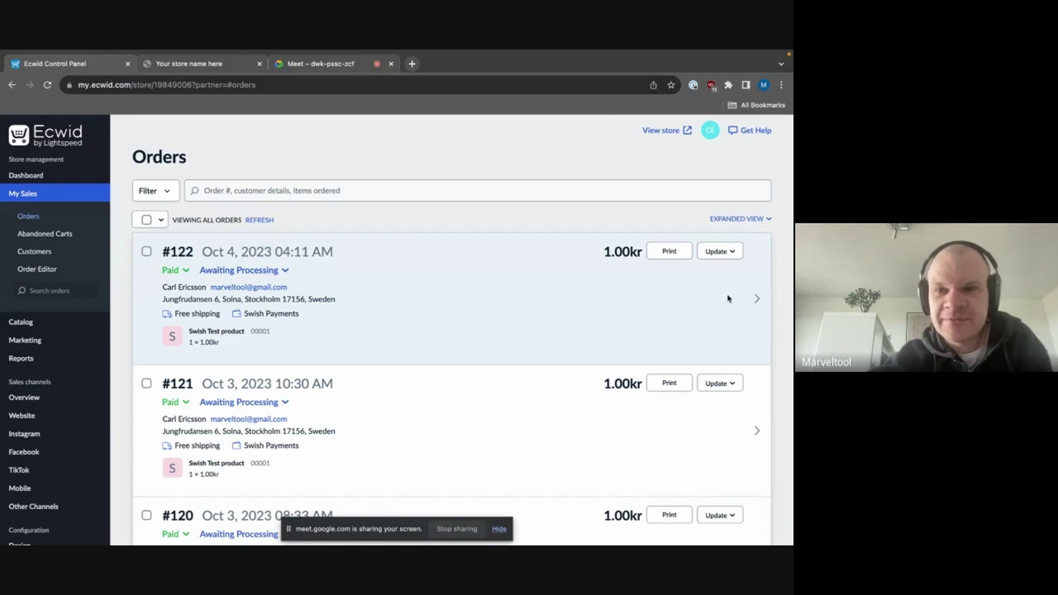
click(756, 301)
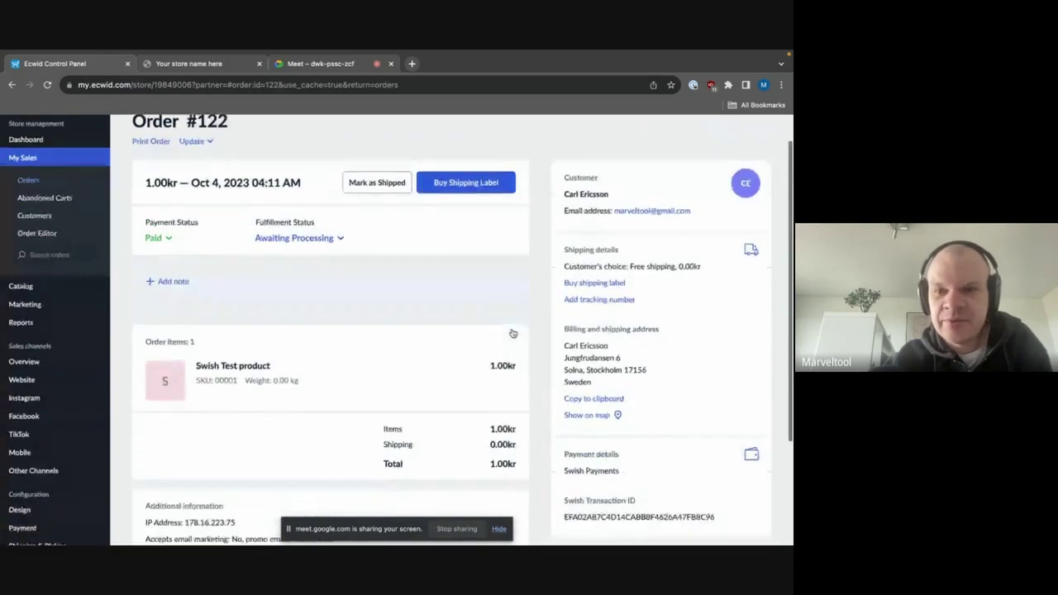
scroll(512, 333, down, 2)
scroll(513, 333, up, 1)
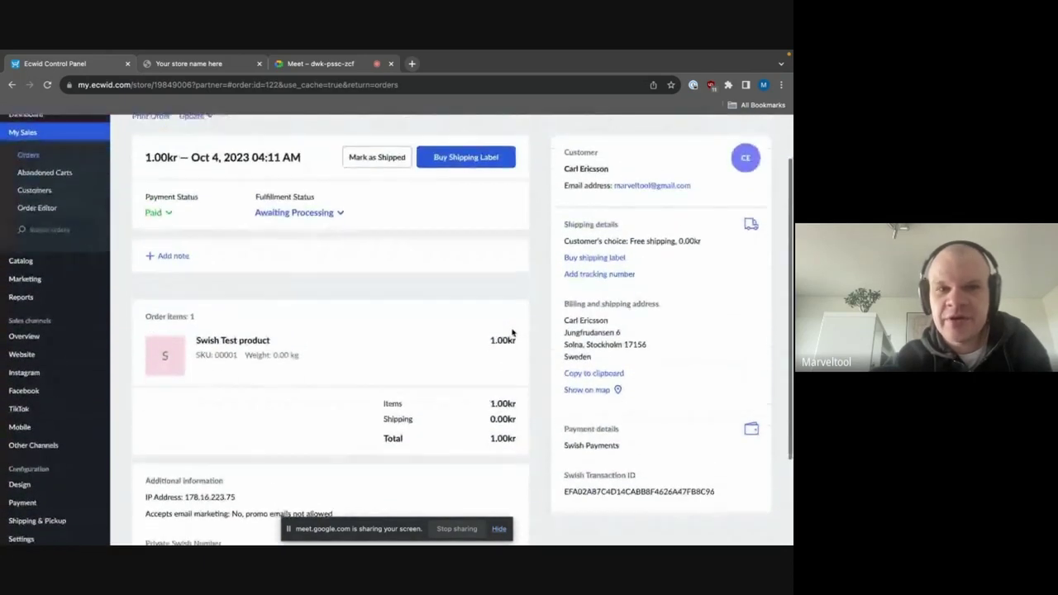
scroll(512, 333, down, 1)
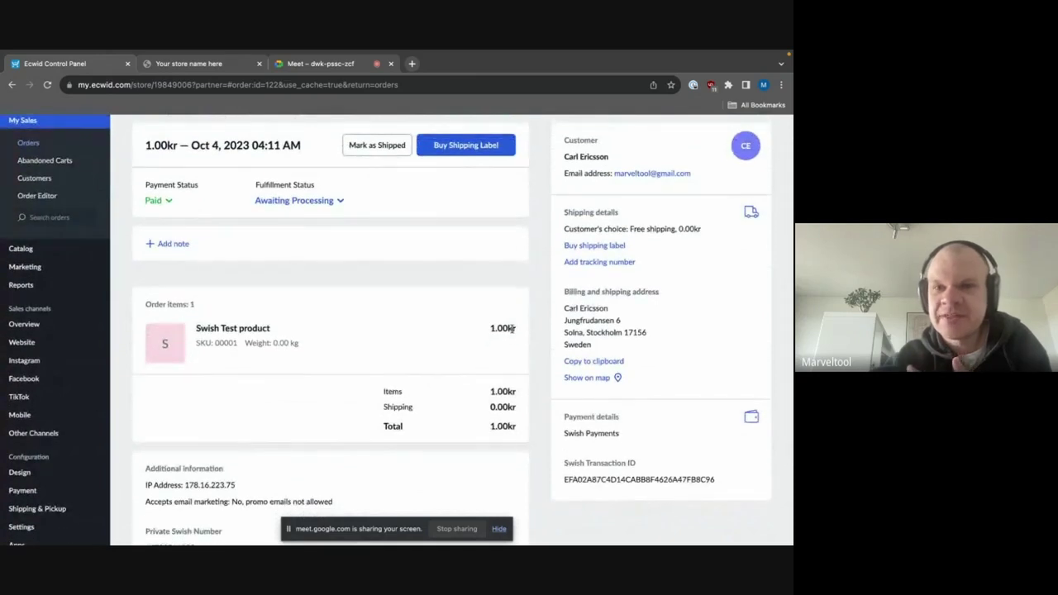
scroll(512, 329, down, 1)
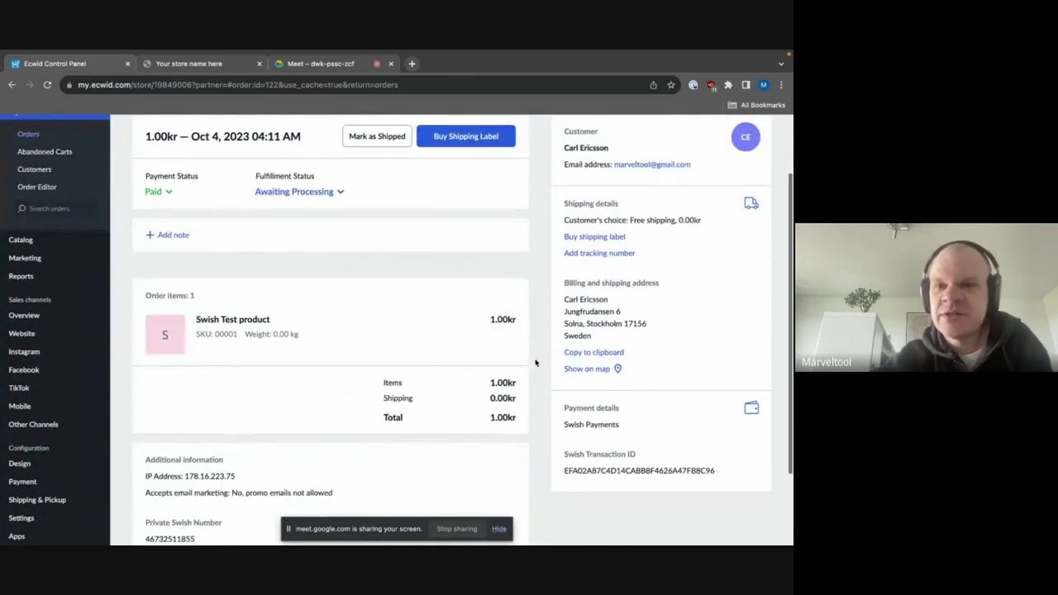
double_click(610, 471)
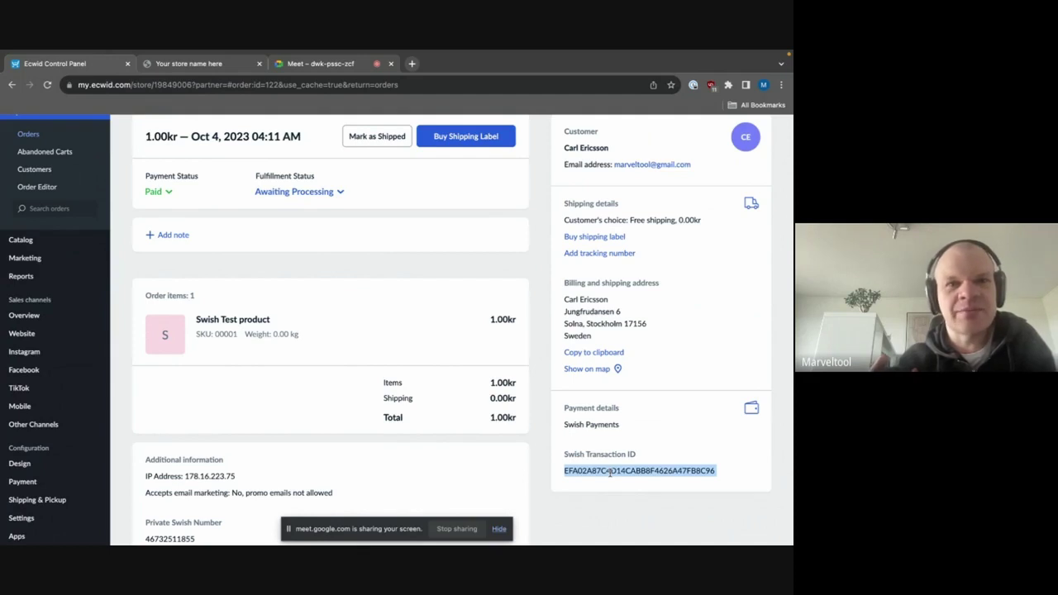
scroll(299, 243, up, 1)
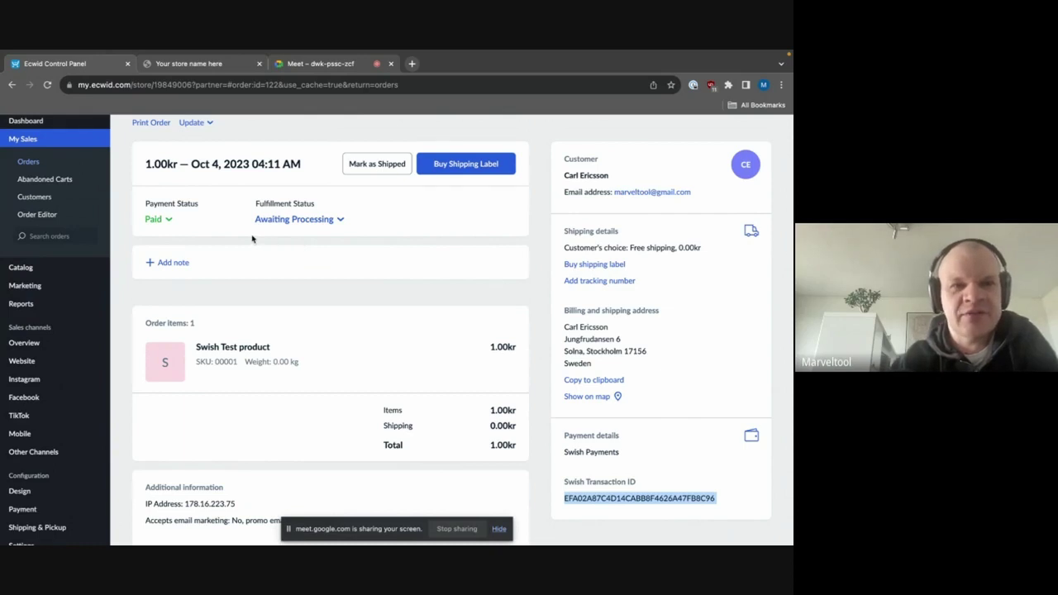
- Change order #122's payment status from Paid to Refunded
click(169, 221)
click(190, 220)
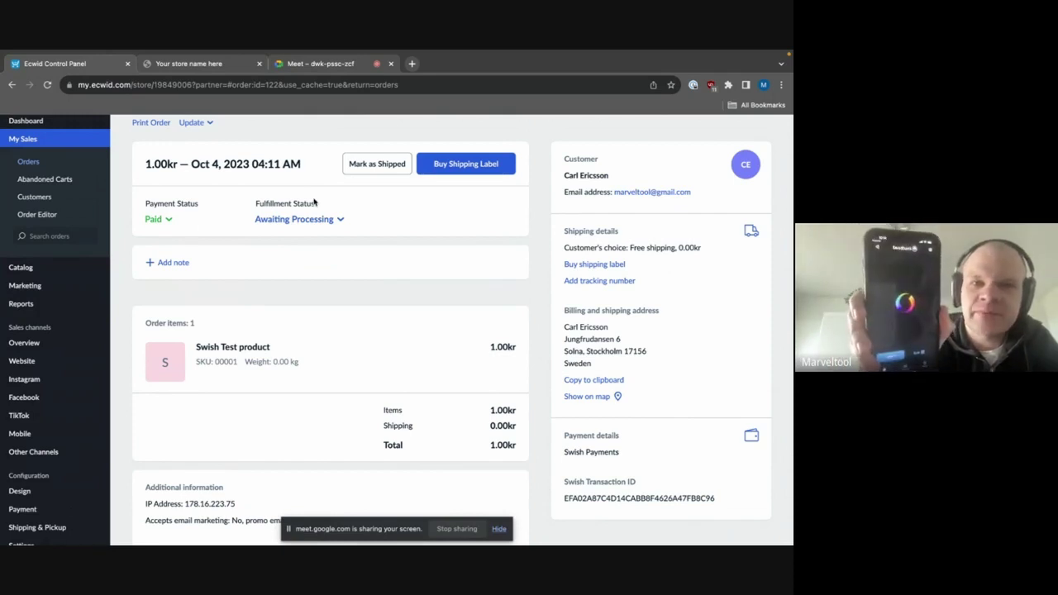
click(305, 219)
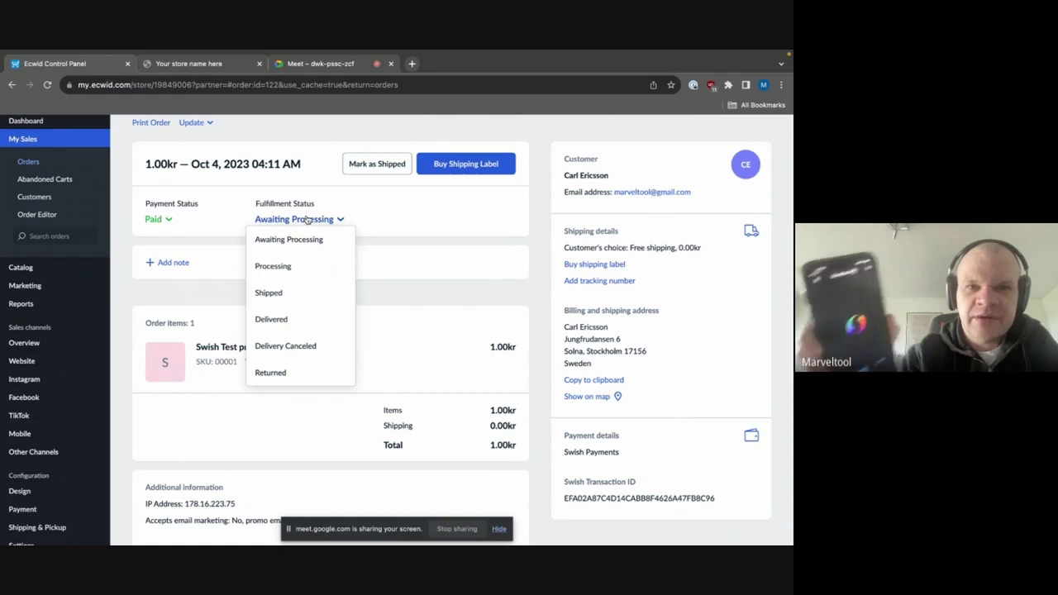
click(296, 218)
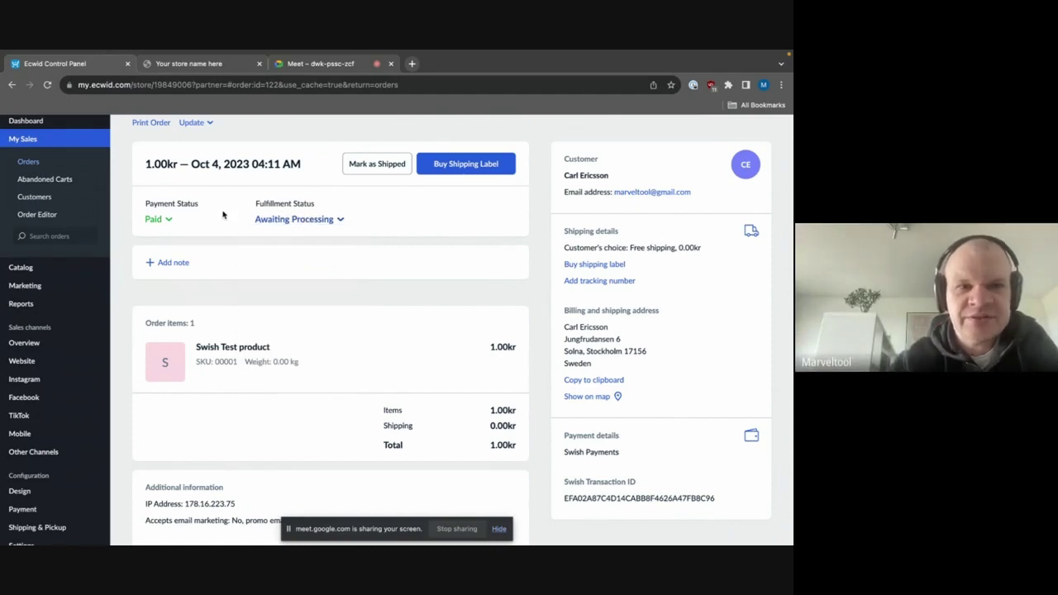
click(166, 219)
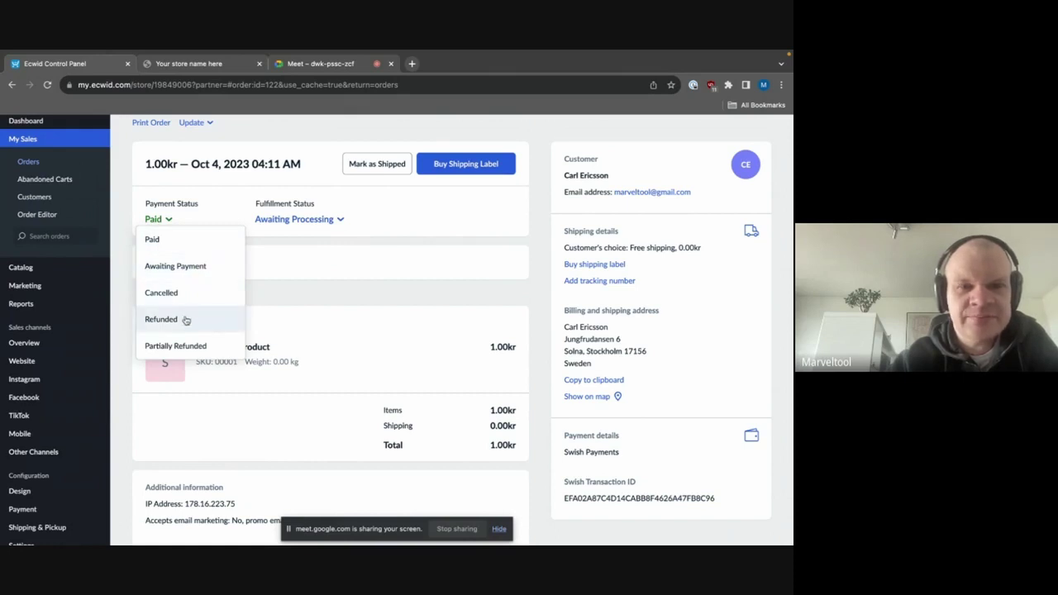
click(161, 319)
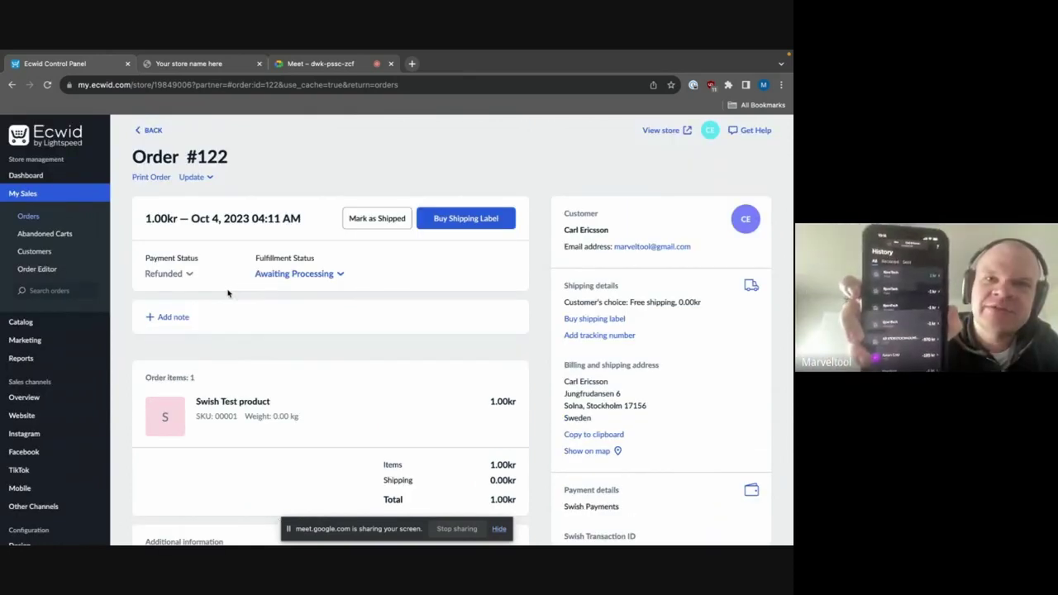